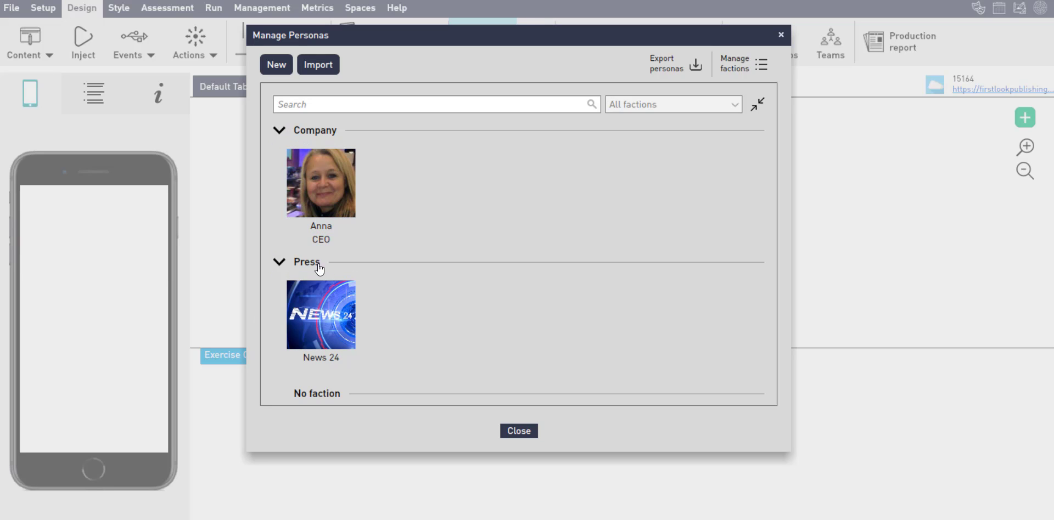
Step: Create a new persona and upload 2018-10-03_11-04-10.jpg from the People Images folder as its picture
left_click(274, 67)
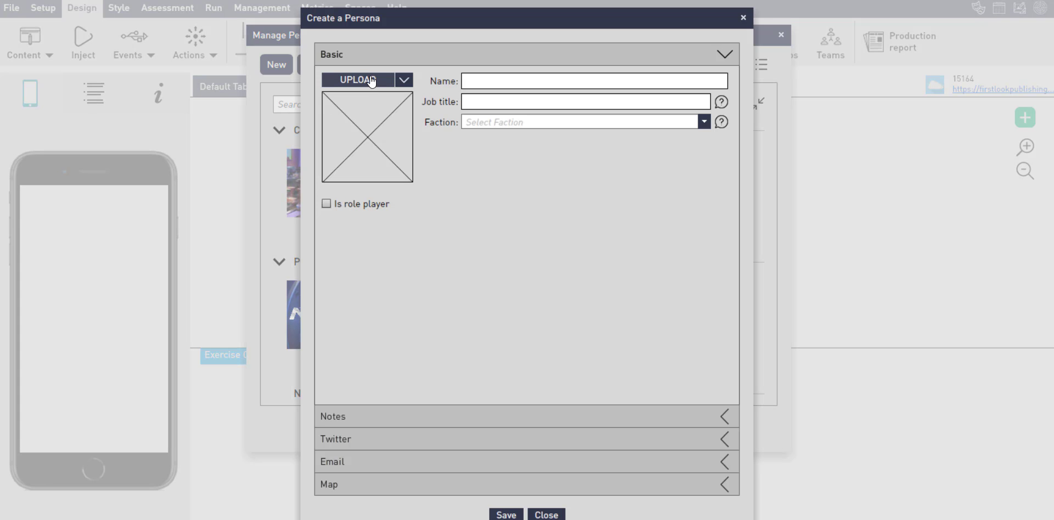
left_click(372, 81)
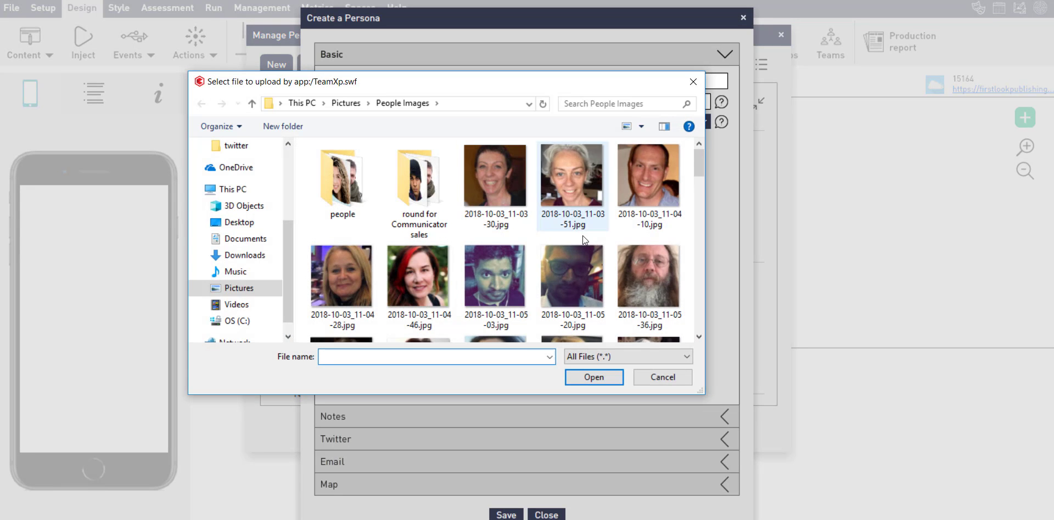
double_click(644, 179)
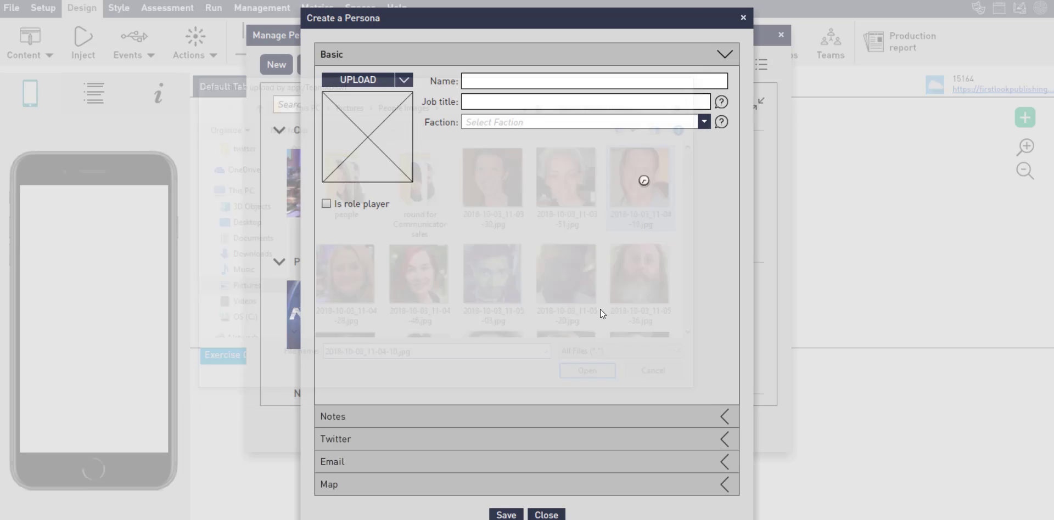
Step: Enter the persona's first name, set the job title to Ops and assign it to the Company faction
left_click(518, 81)
type("Tom")
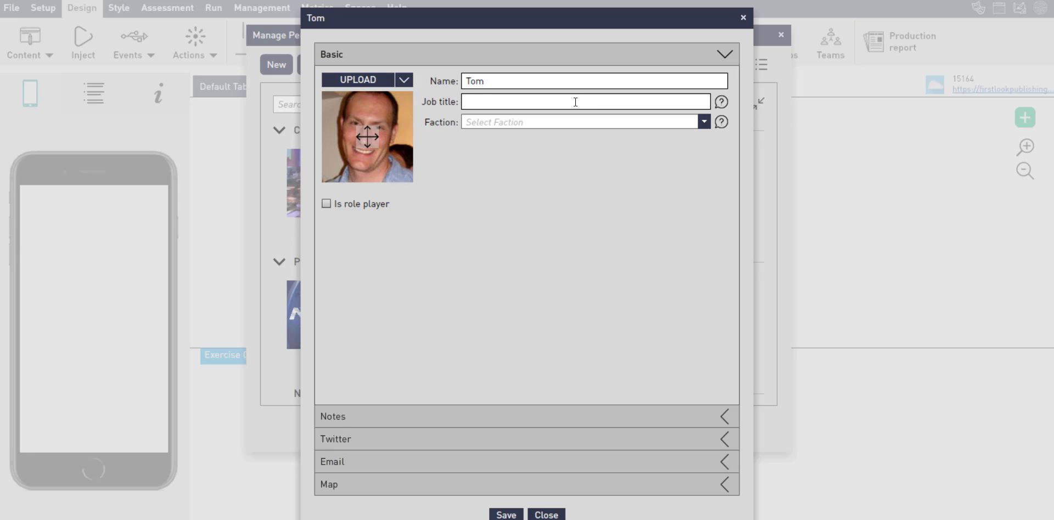
type("Ops")
left_click(602, 124)
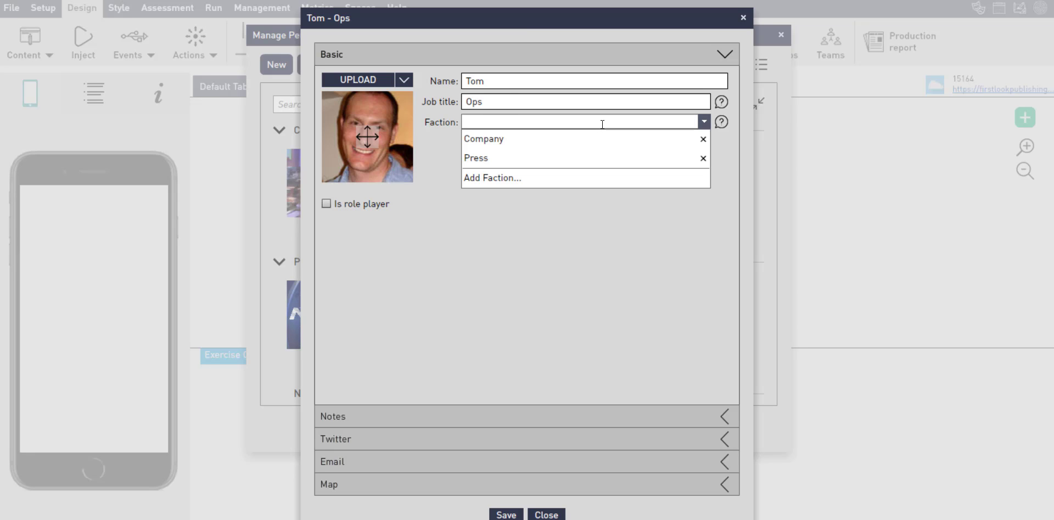
left_click(542, 140)
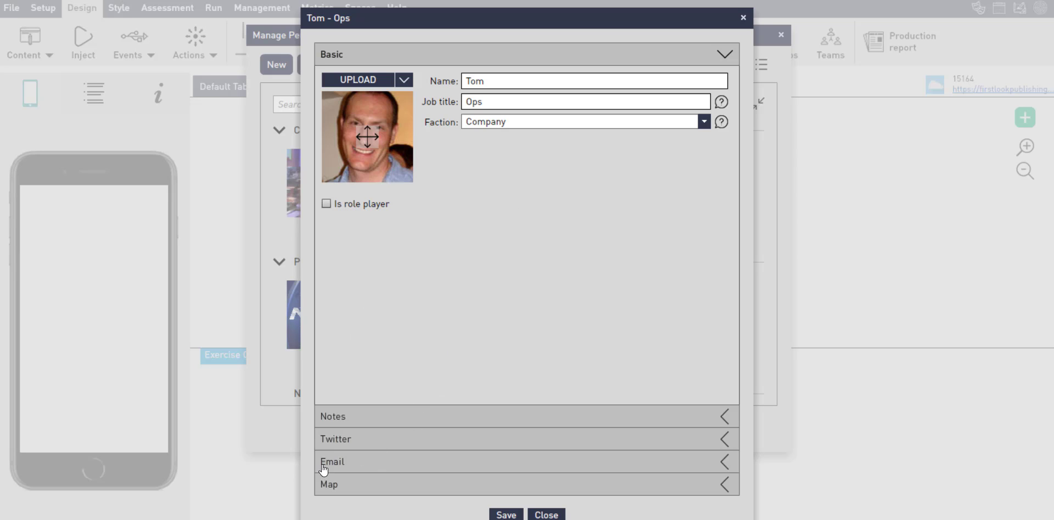
Step: Check the new persona's role player and Twitter profile options, leaving them unset, and save the persona
left_click(348, 207)
left_click(348, 208)
left_click(336, 440)
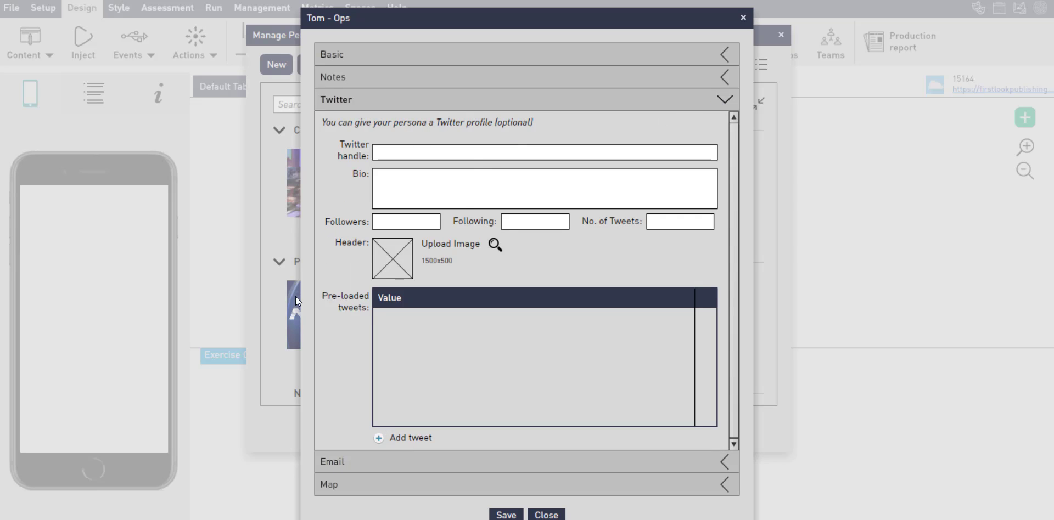
left_click(364, 54)
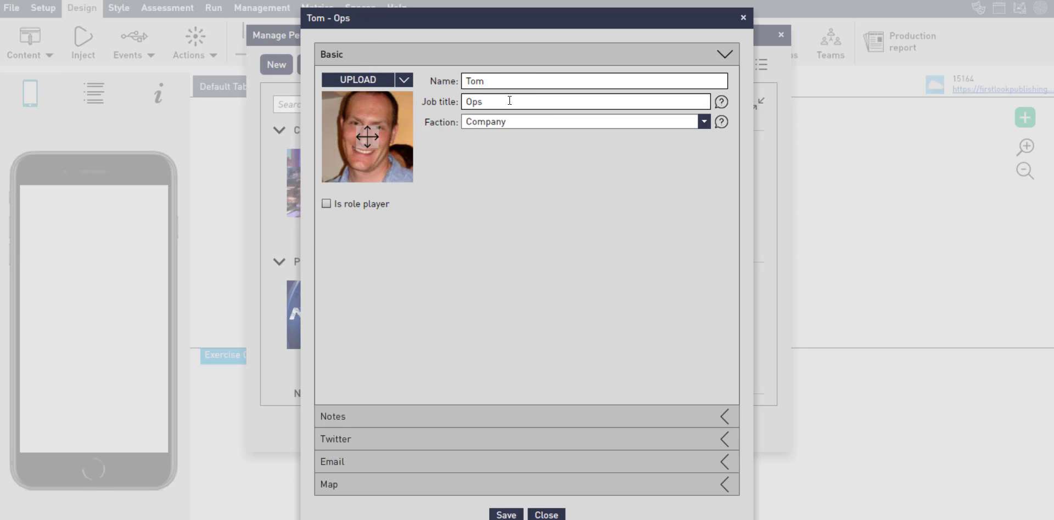
left_click(512, 516)
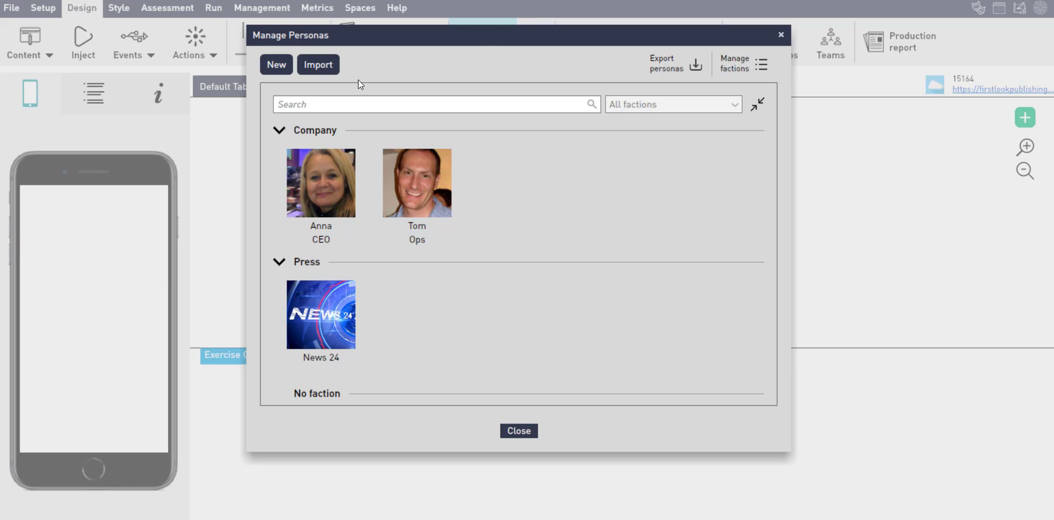
Step: Open the persona import view and, after checking the available libraries, set the import source to a file
left_click(320, 65)
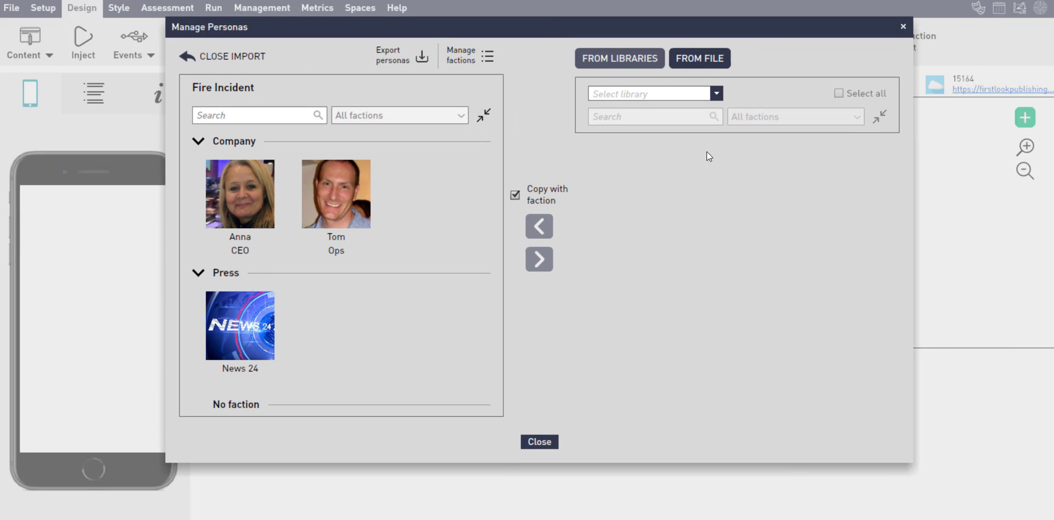
left_click(717, 94)
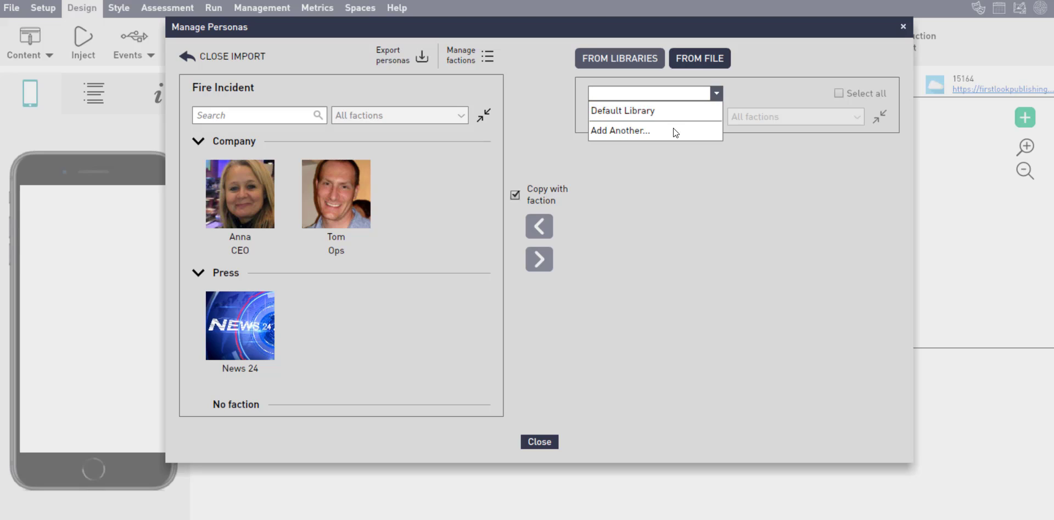
left_click(702, 65)
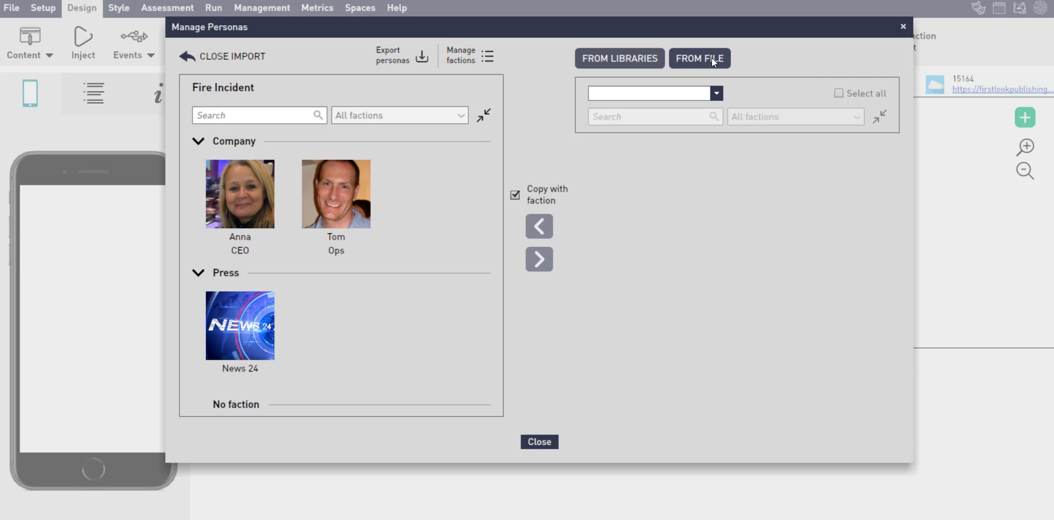
left_click(716, 59)
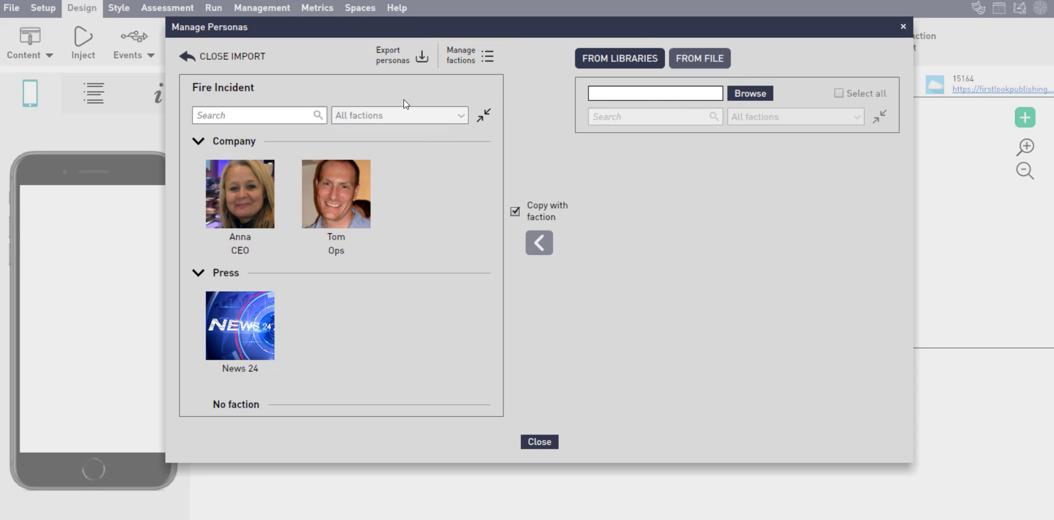
Step: Load the personas file stored on the Desktop as the import source
left_click(762, 98)
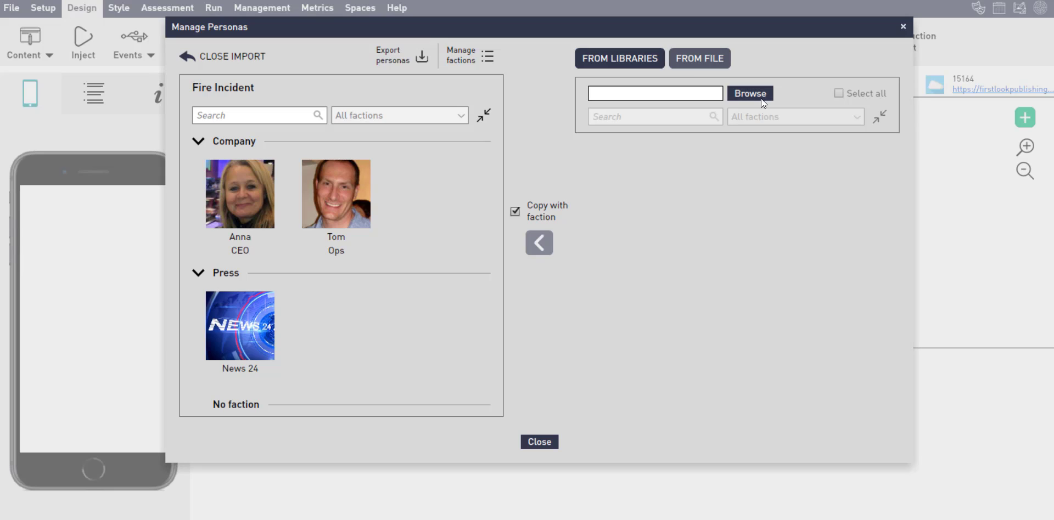
scroll(271, 249, "down", 1)
left_click(258, 206)
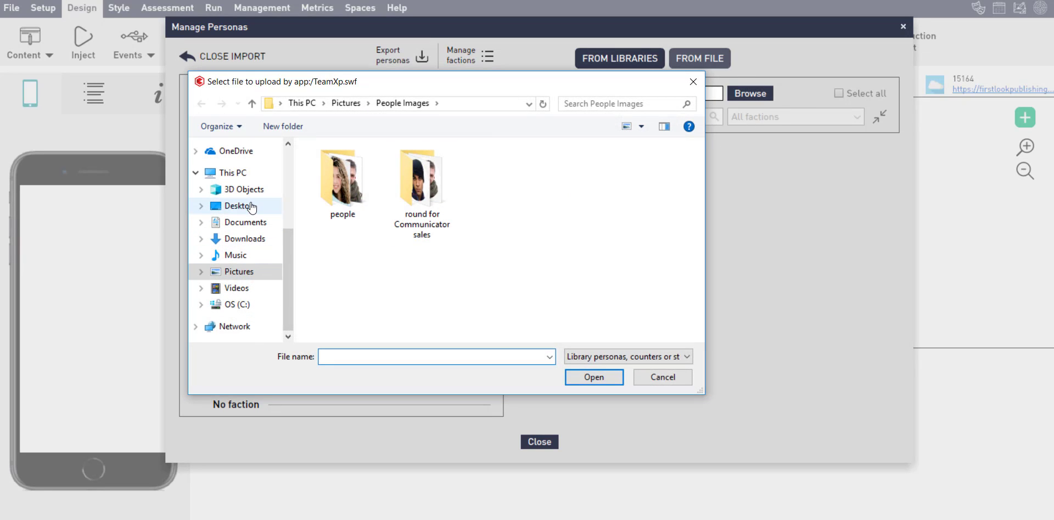
scroll(592, 230, "down", 5)
double_click(637, 278)
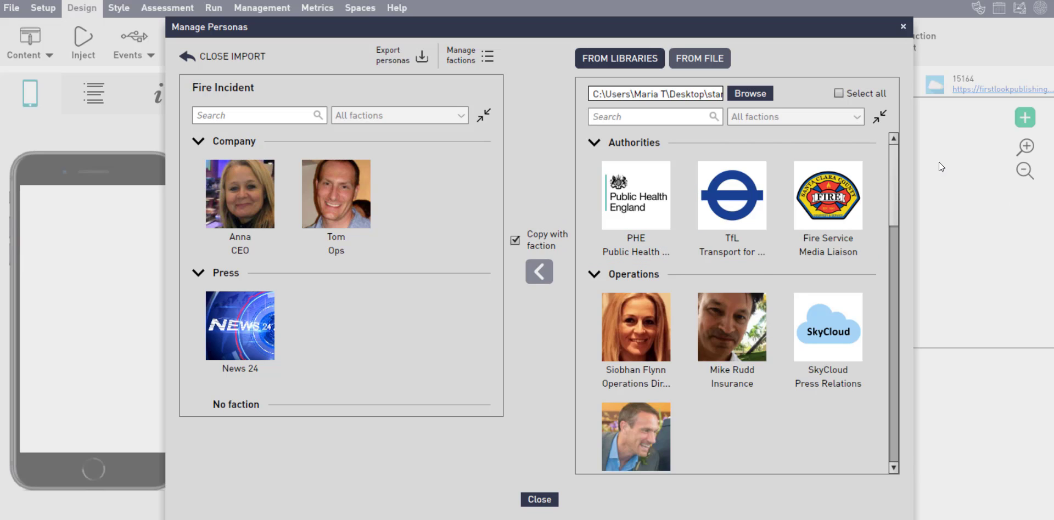
Step: Look through the personas in the loaded file, collapsing and re-expanding the Authorities faction
left_click_drag(765, 27, 760, 23)
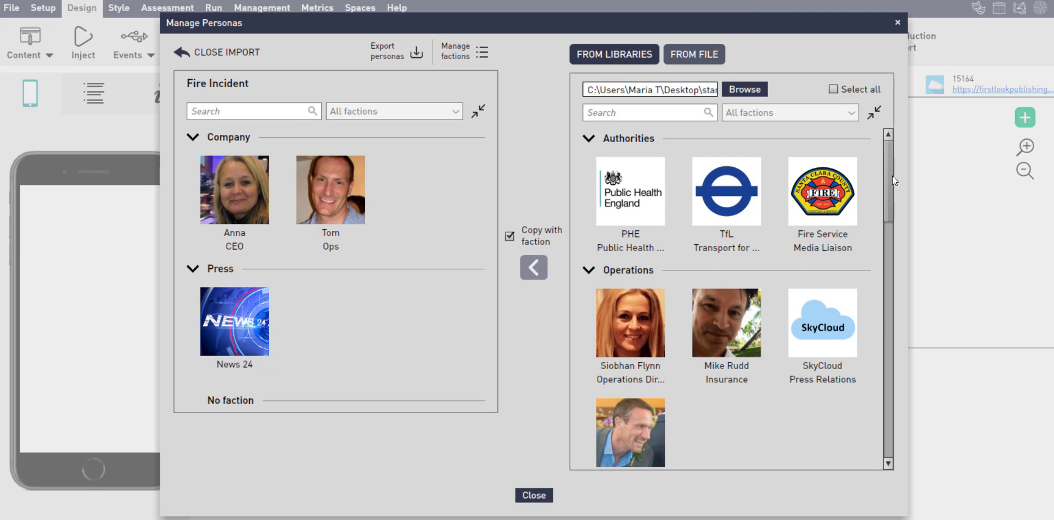
left_click_drag(891, 173, 597, 148)
left_click(598, 148)
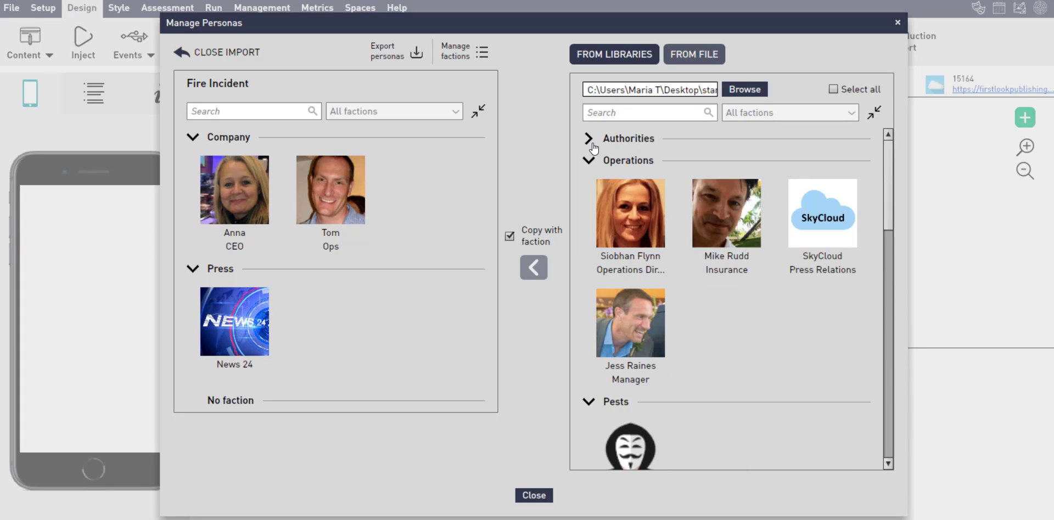
left_click(597, 148)
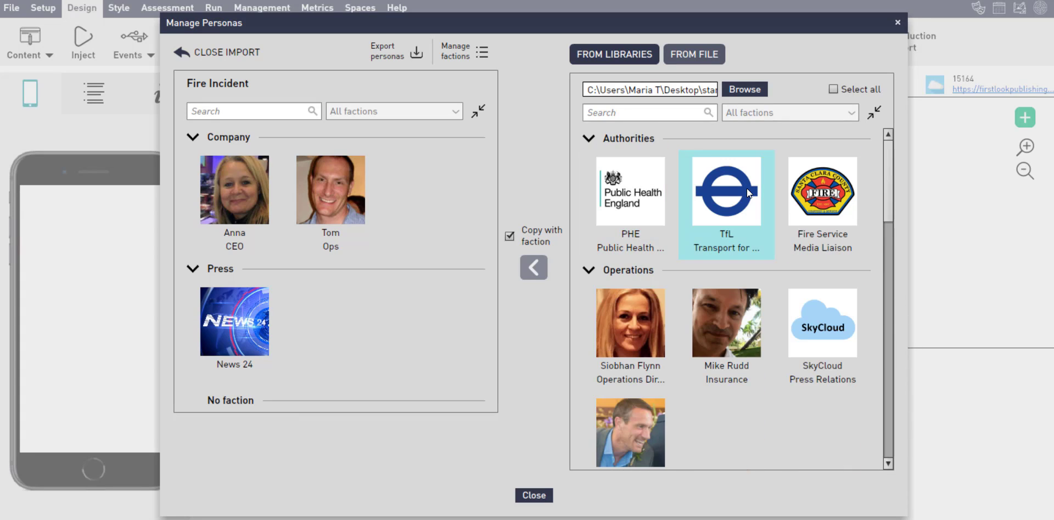
Step: Try selecting all personas and individual Operations personas in the loaded file, turning Copy with faction off and back on
left_click(854, 89)
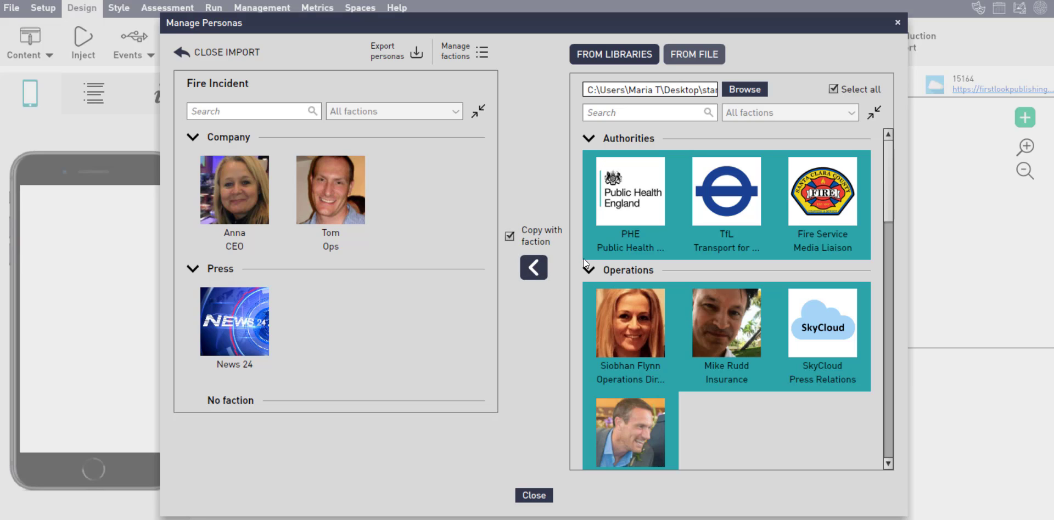
left_click(510, 237)
left_click(725, 419)
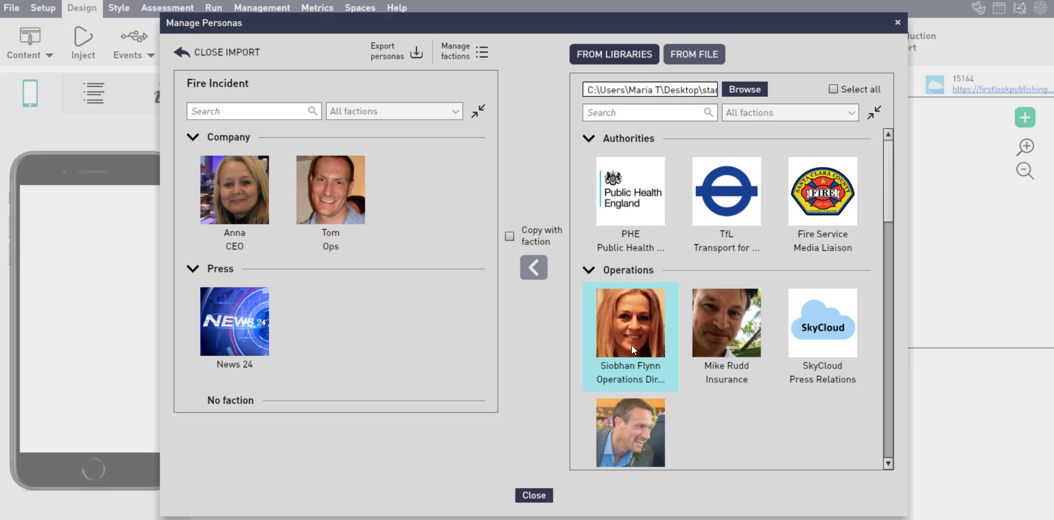
left_click(644, 356)
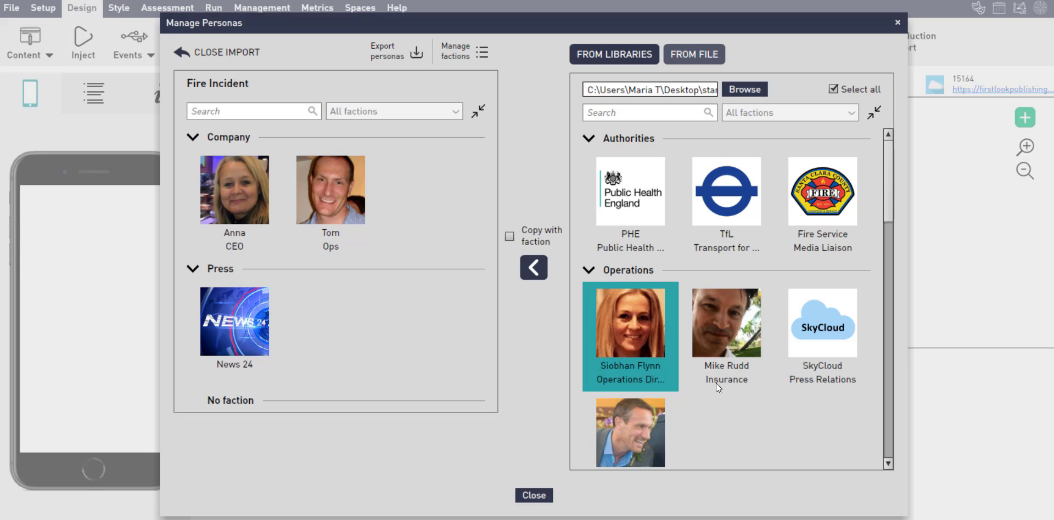
left_click(742, 317)
left_click(825, 334)
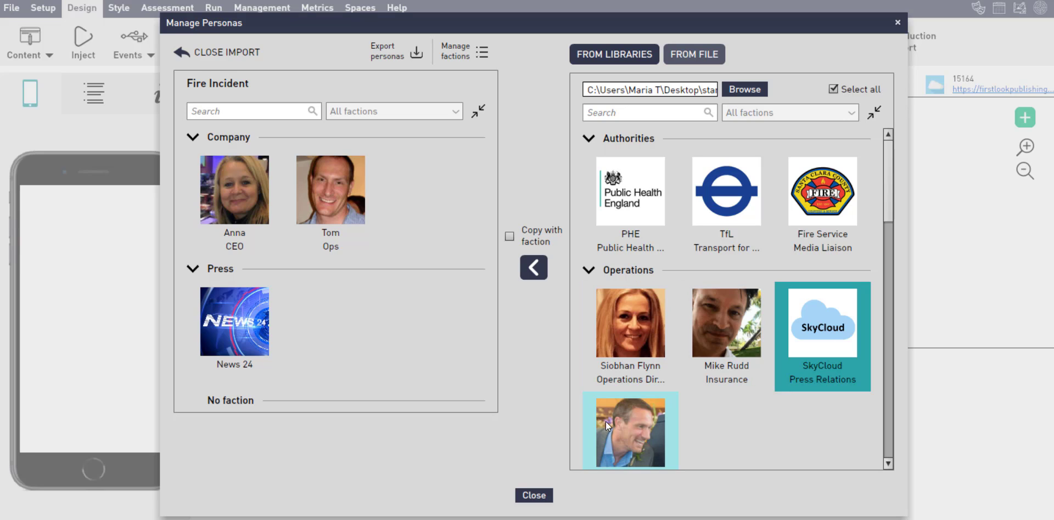
left_click(633, 337)
left_click(510, 238)
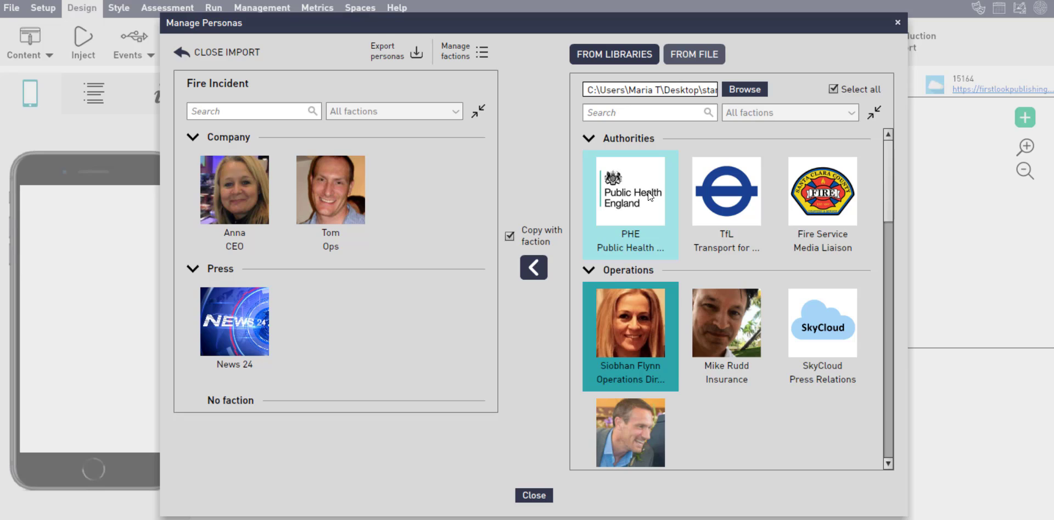
Step: Copy the PHE, TfL and Fire Service personas together with their Authorities faction into the Fire Incident exercise
left_click(631, 197)
left_click(733, 197, "ctrl")
left_click(824, 197, "ctrl")
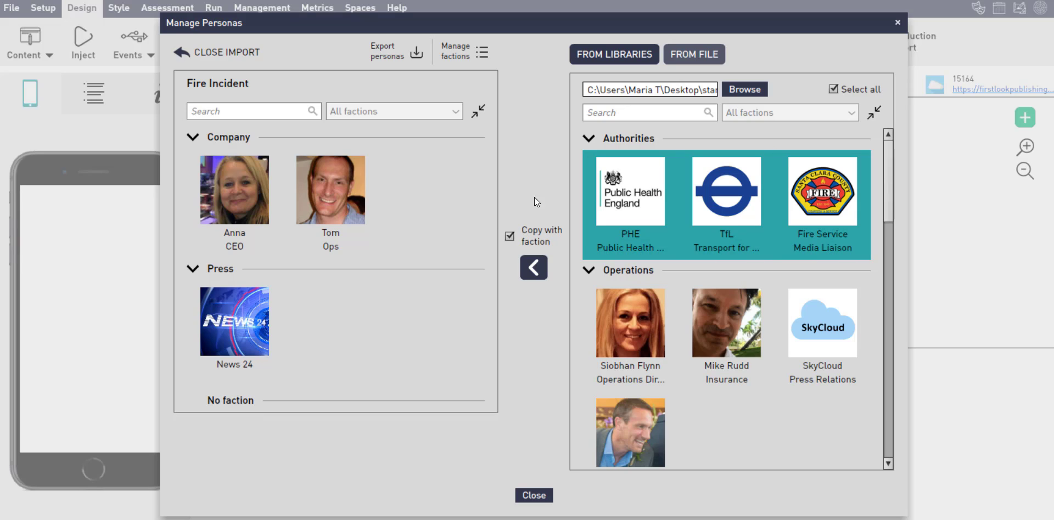
left_click(534, 268)
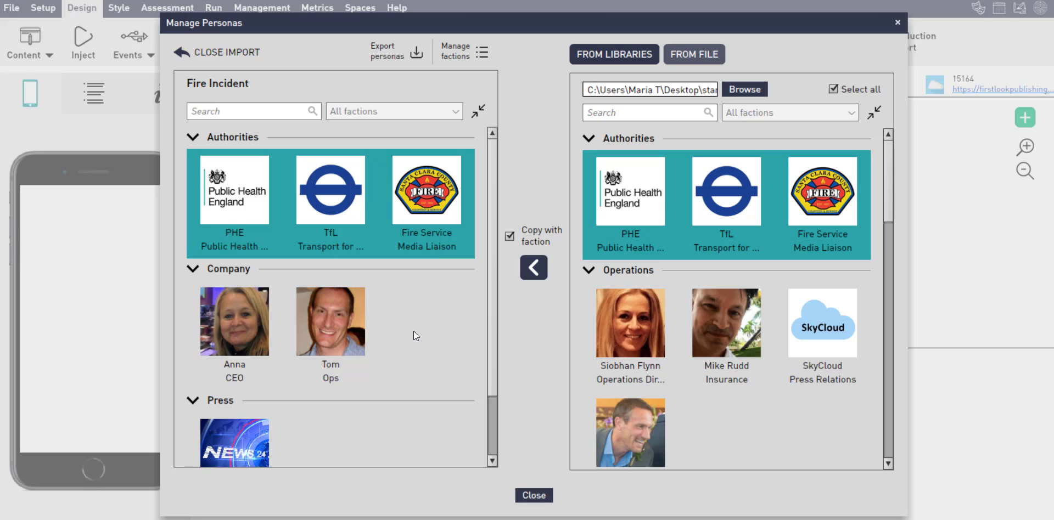
Step: Copy the Insurance persona from the file's Operations faction into the exercise's Company faction
scroll(689, 297, "down", 5)
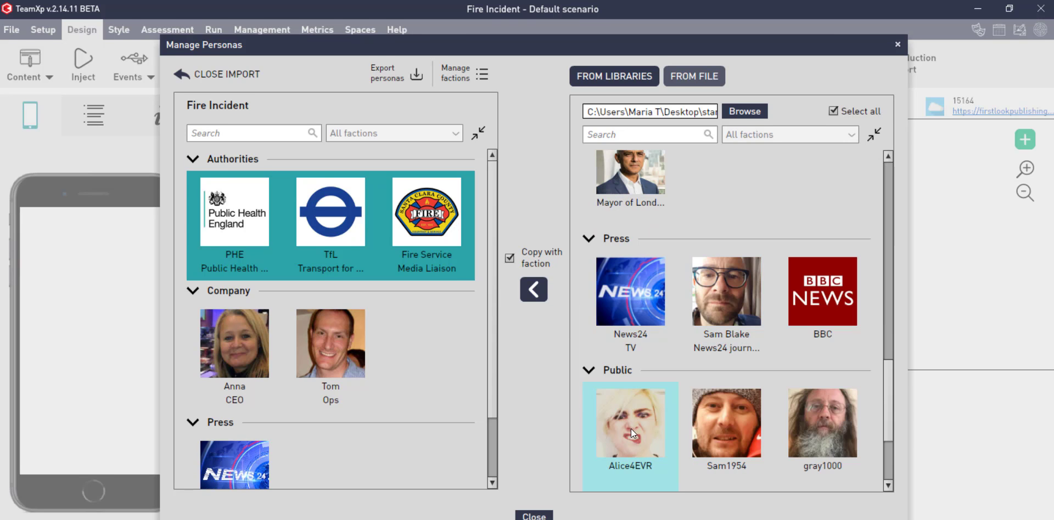
scroll(631, 430, "down", 3)
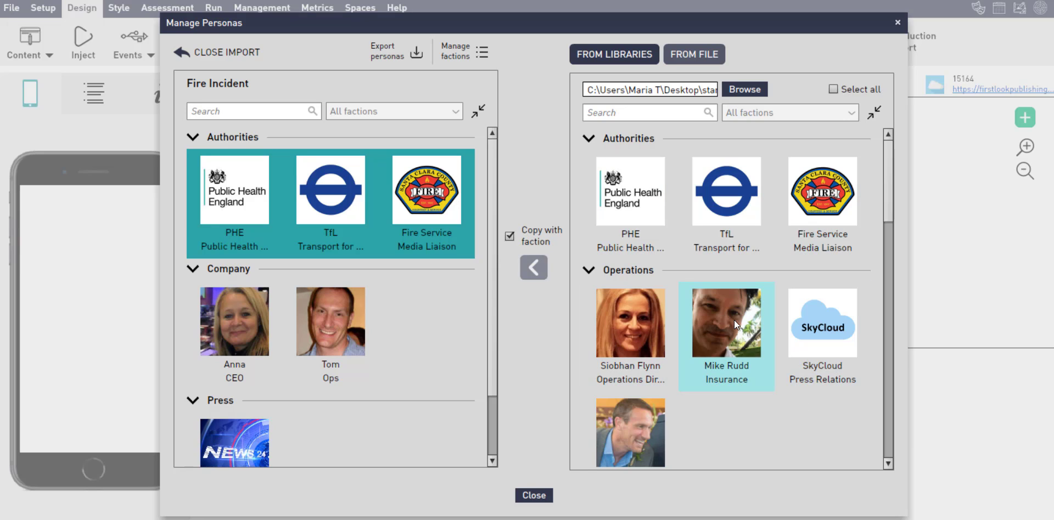
left_click_drag(735, 323, 447, 339)
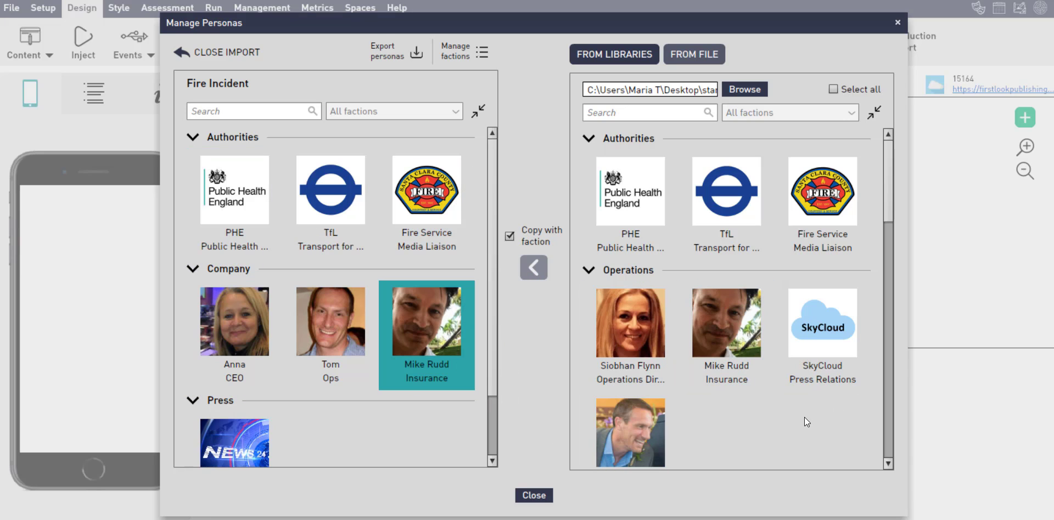
Step: Open the exercise's News 24 persona in the Press faction and show its Twitter profile settings
scroll(418, 339, "down", 2)
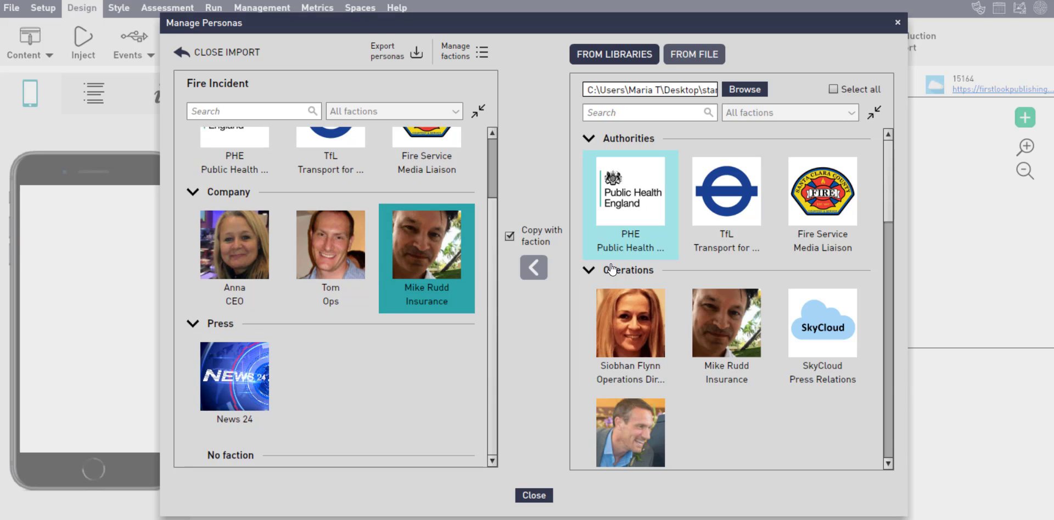
scroll(648, 274, "down", 5)
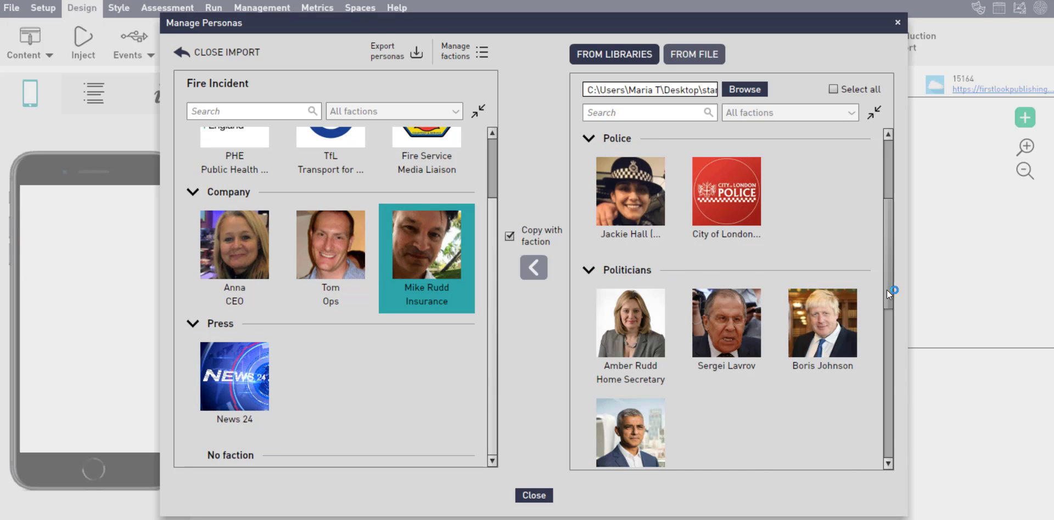
left_click_drag(887, 290, 901, 373)
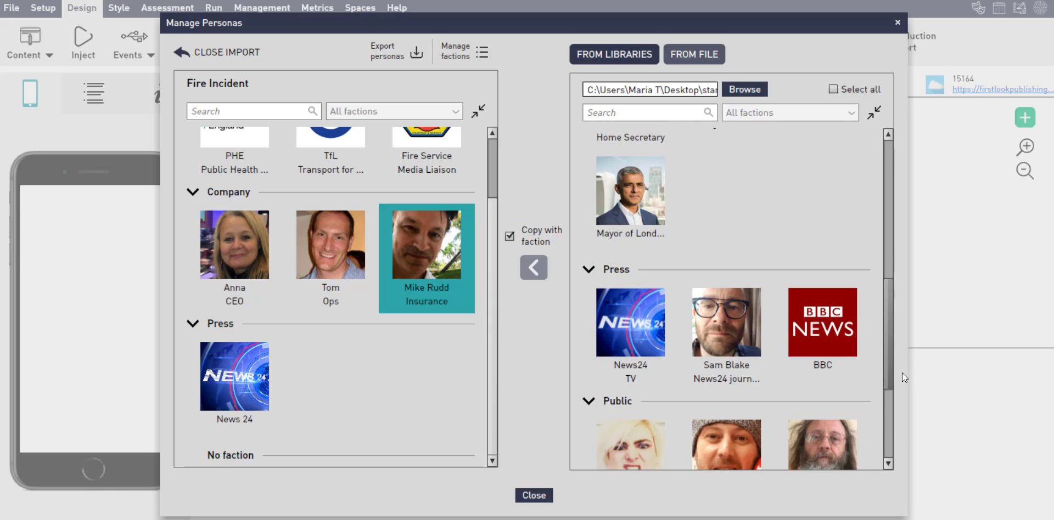
scroll(641, 206, "up", 1)
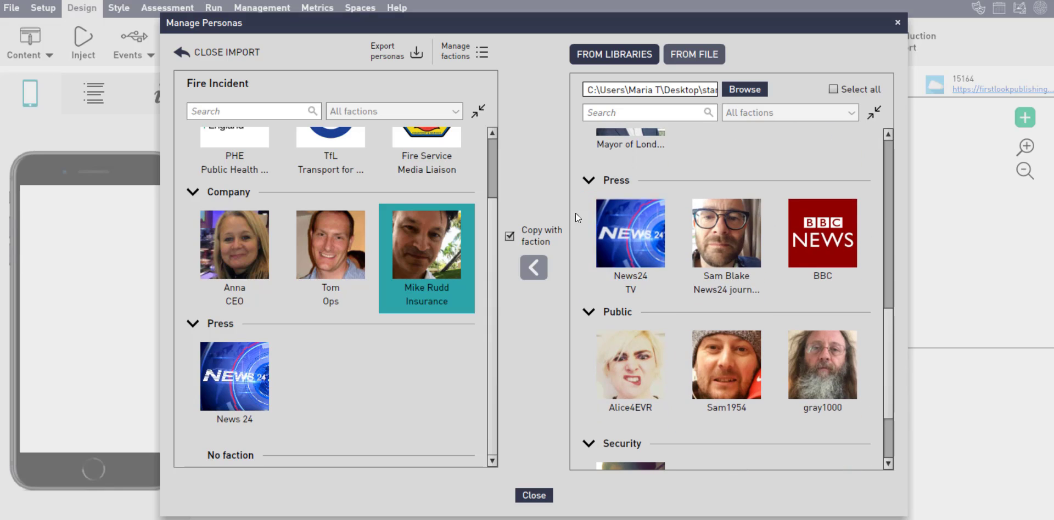
double_click(239, 402)
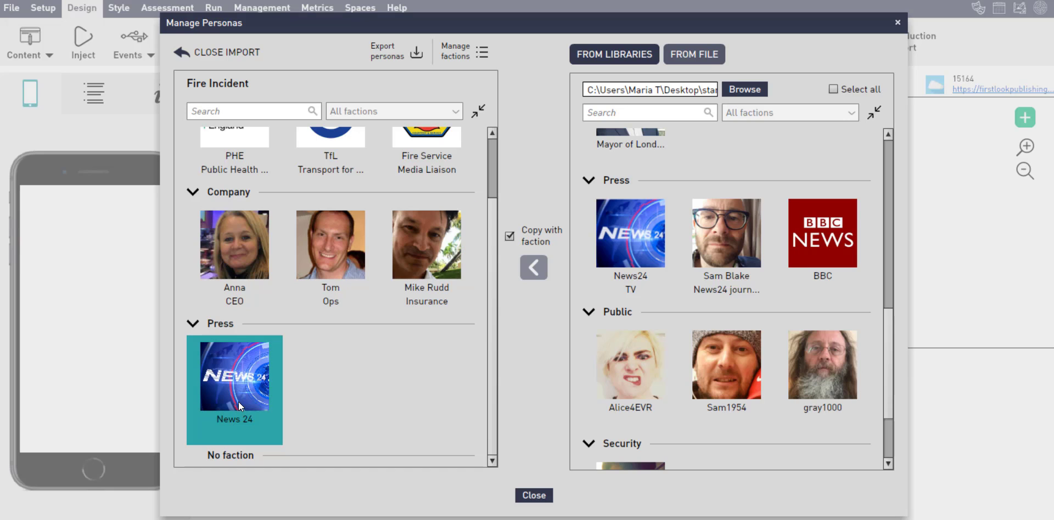
left_click(361, 446)
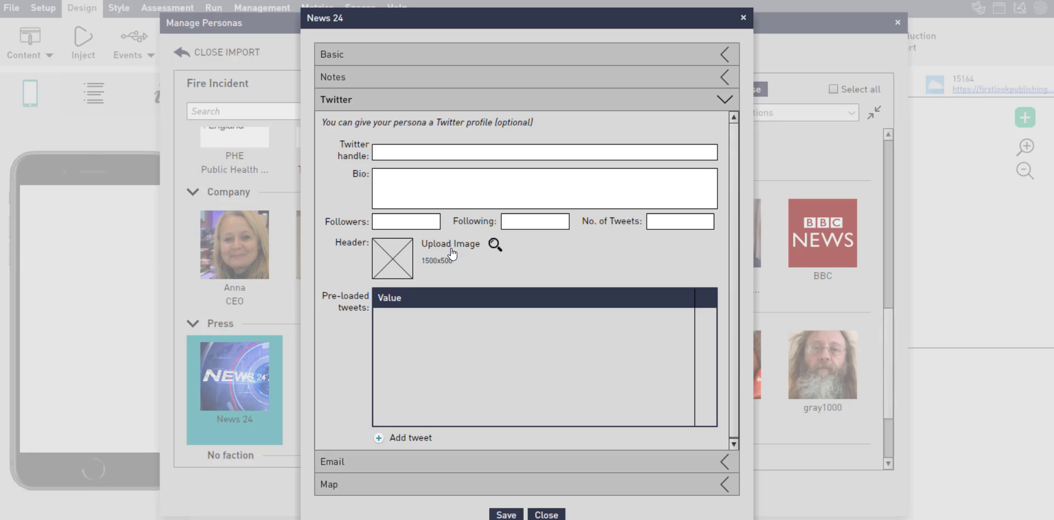
Step: Leave the News 24 profile and check the Twitter profile of the BBC persona in the loaded file's Press faction
left_click(743, 18)
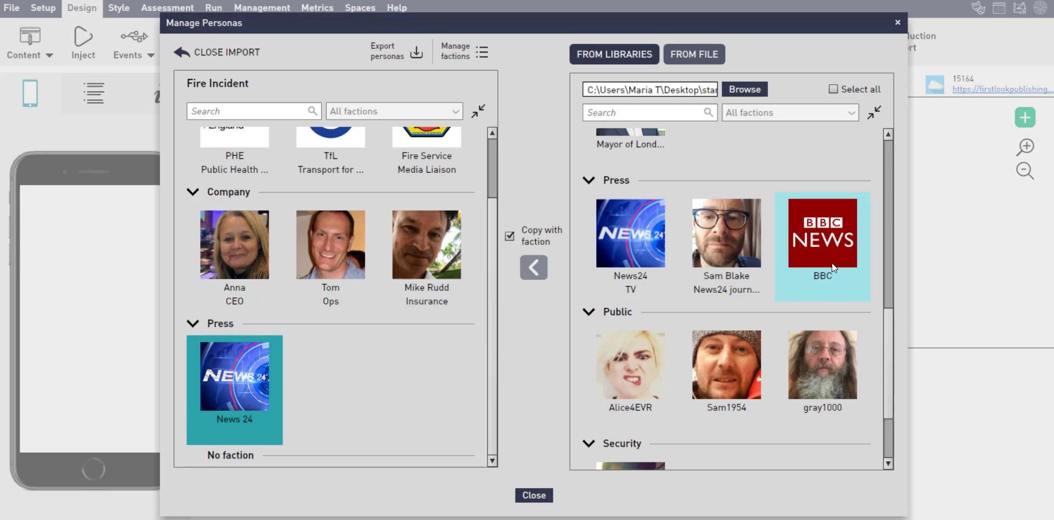
double_click(818, 231)
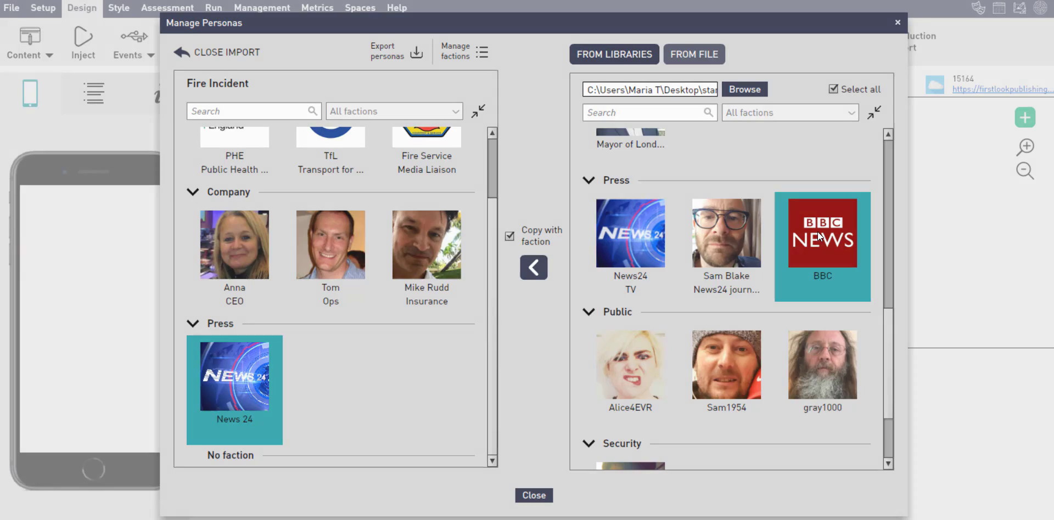
left_click(388, 436)
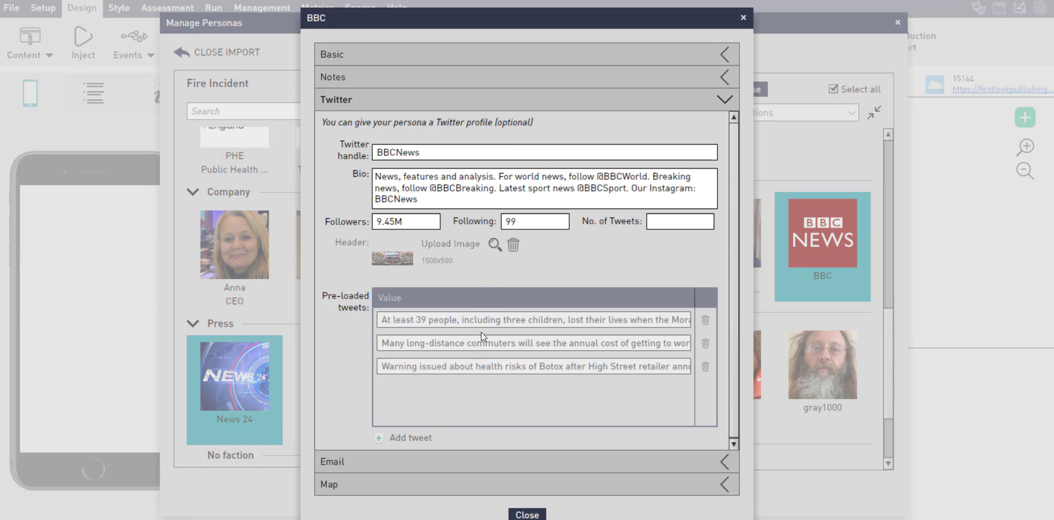
left_click(745, 16)
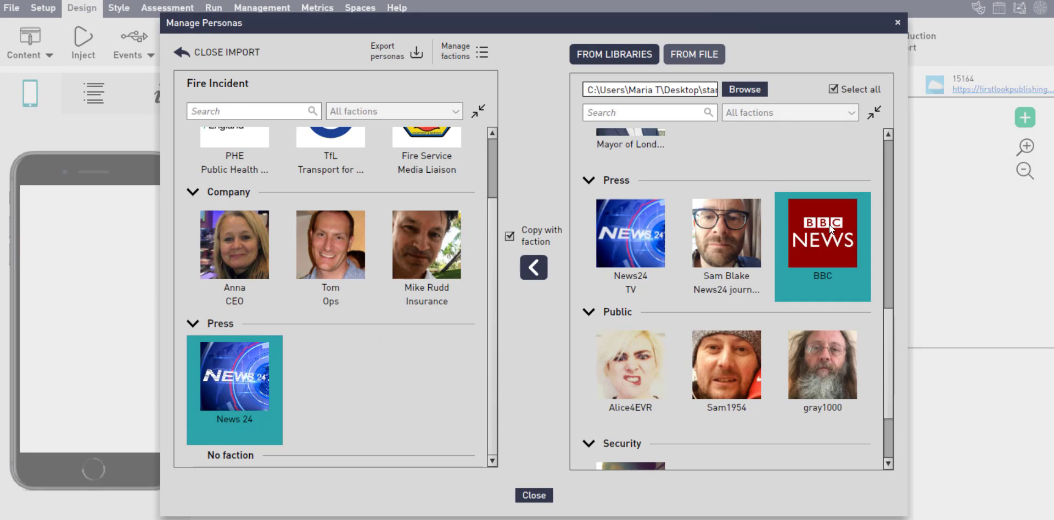
Step: Replace the exercise's News 24 persona with the file's BBC persona and check the replaced persona's Twitter profile
left_click_drag(829, 225, 258, 405)
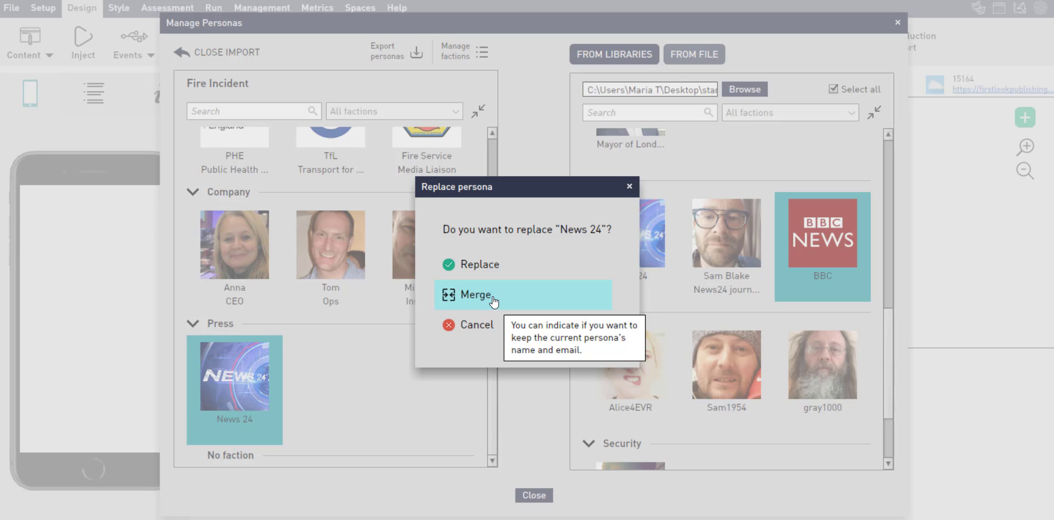
left_click(503, 271)
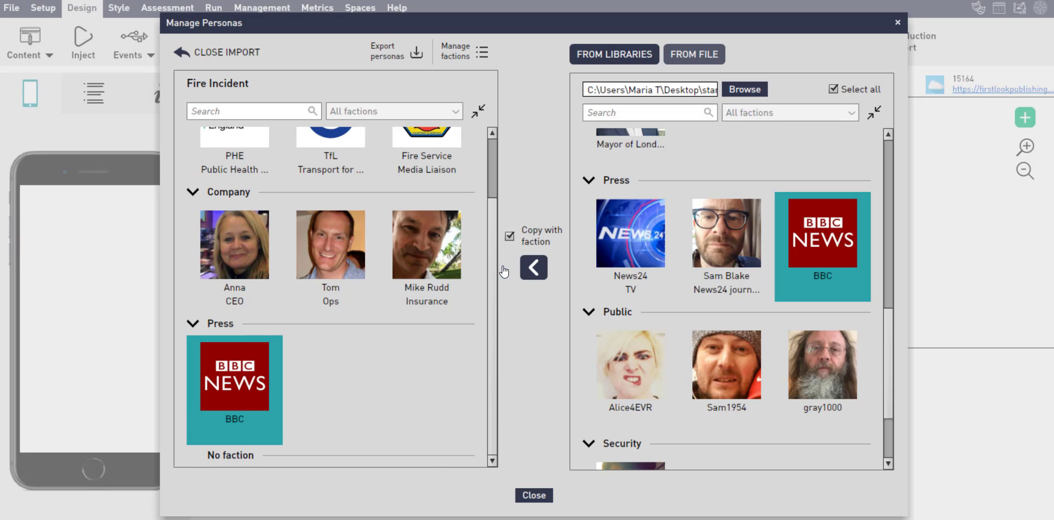
double_click(228, 387)
left_click(357, 446)
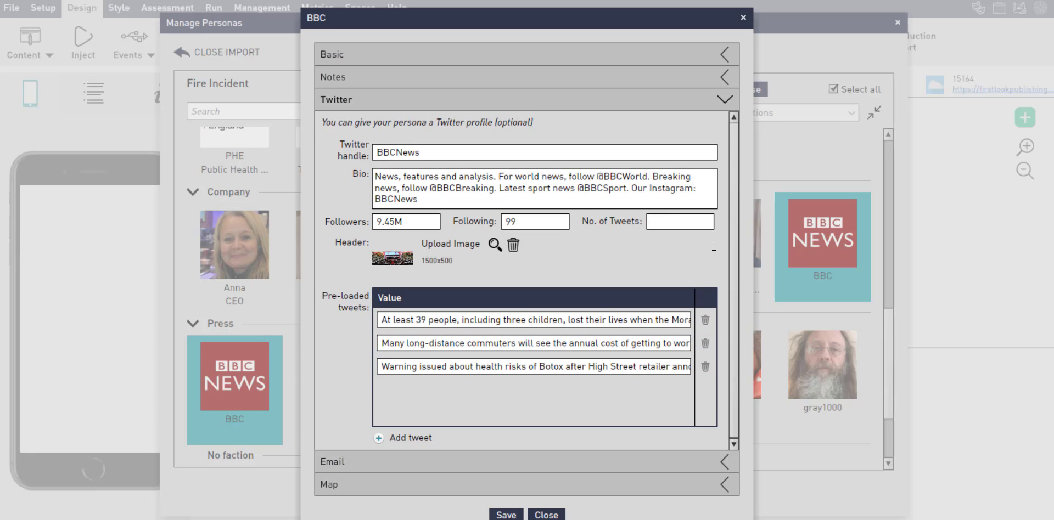
left_click(744, 18)
Step: Try exporting the Fire Incident exercise's personas to the Desktop as "Fire Incident personas.tpp"
scroll(334, 223, "up", 1)
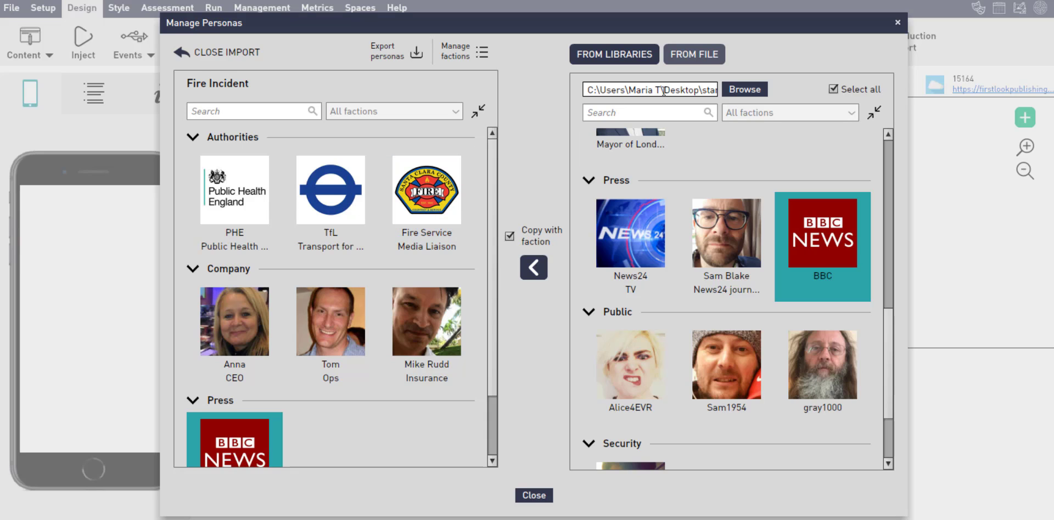
scroll(785, 315, "up", 8)
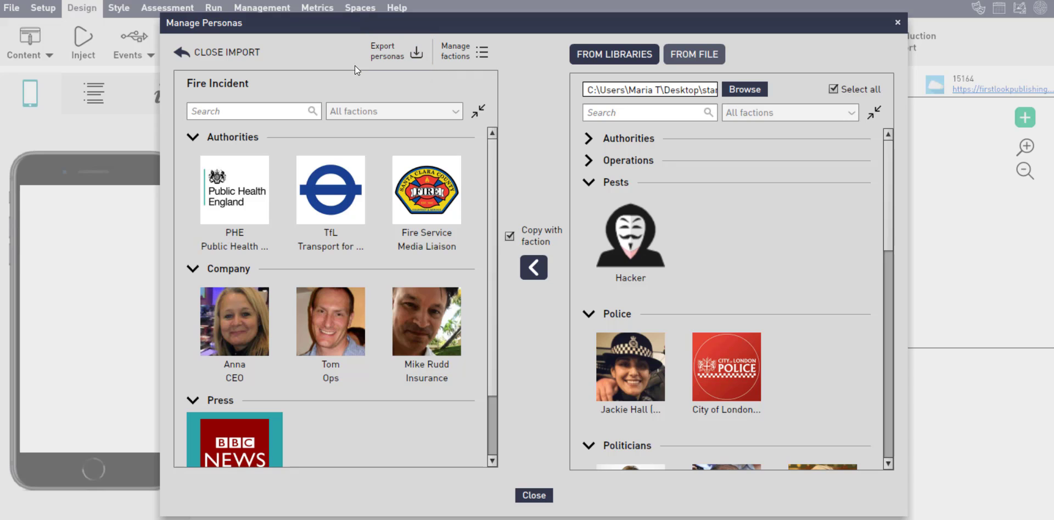
left_click(397, 54)
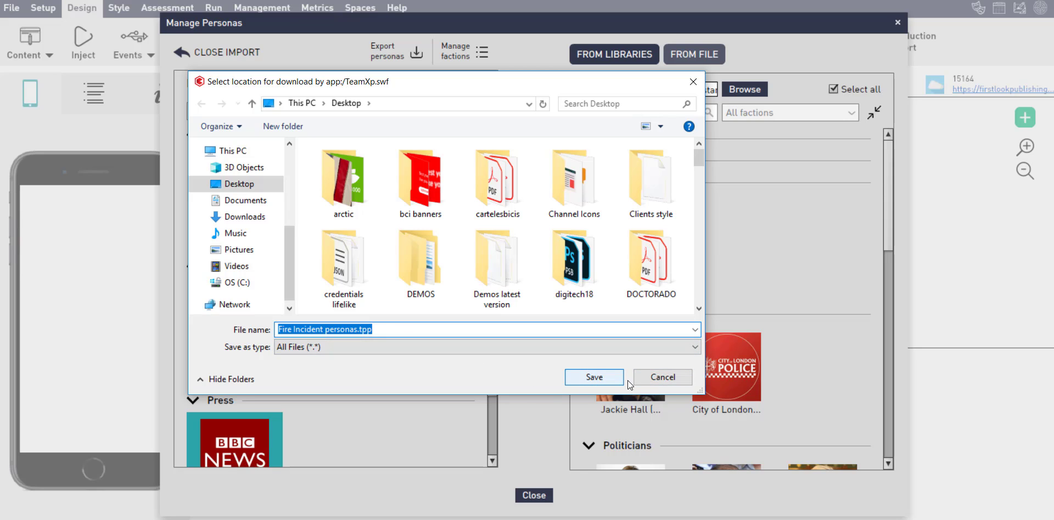
left_click(642, 378)
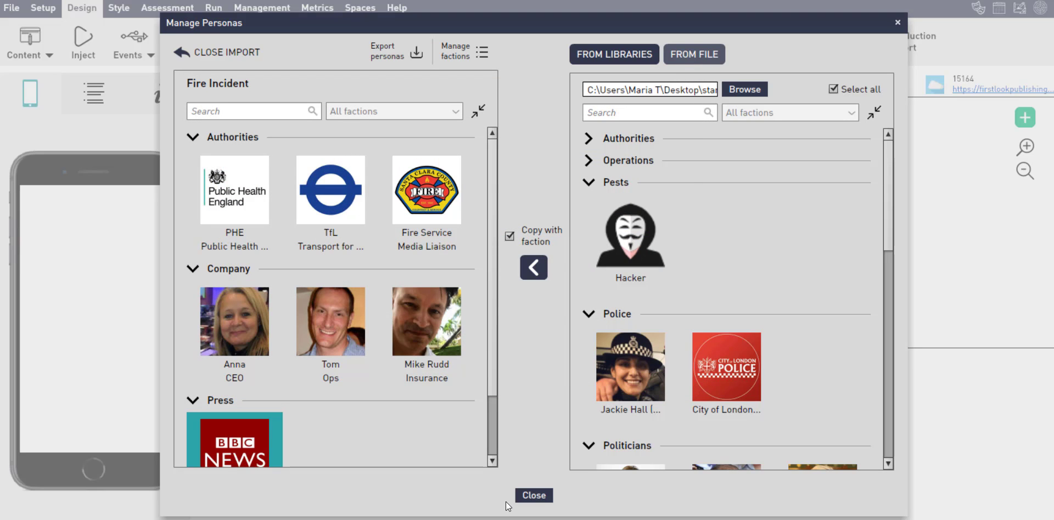